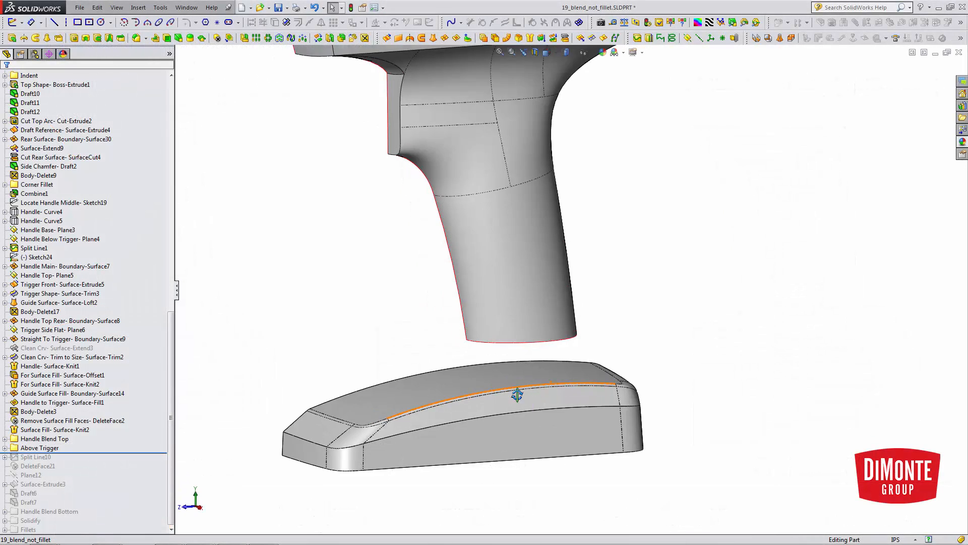
# Switch to the 17_fillet_differences part and inspect its fillet shaded without edges, then with edges
pyautogui.click(186, 8)
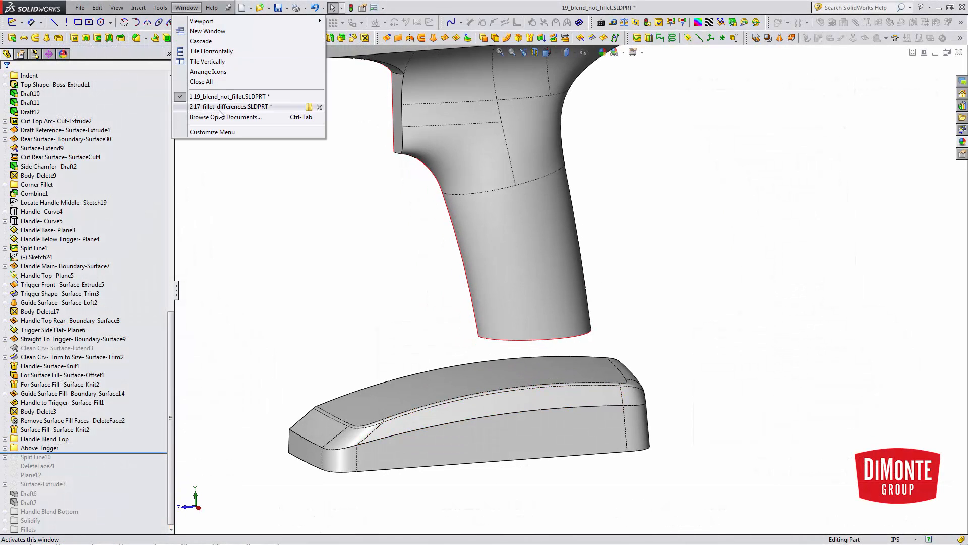
pyautogui.click(242, 117)
pyautogui.scroll(-3, 447, 396)
pyautogui.scroll(-3, 454, 386)
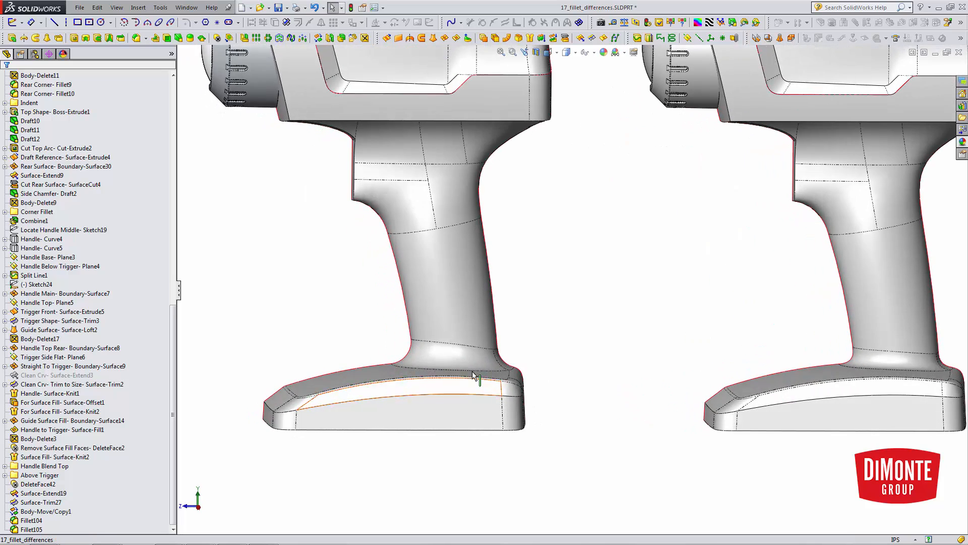
pyautogui.scroll(-3, 477, 364)
pyautogui.scroll(-2, 478, 364)
pyautogui.click(566, 52)
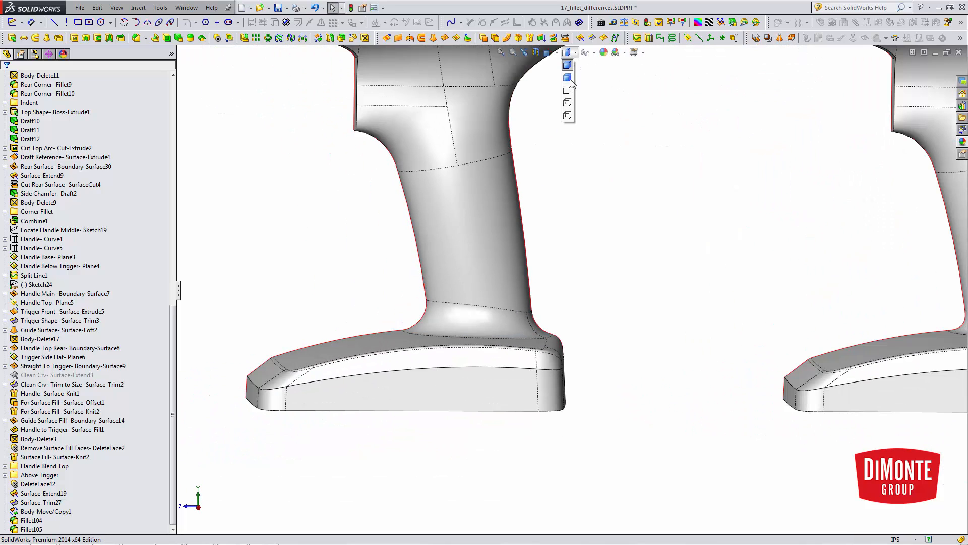
pyautogui.click(569, 83)
pyautogui.moveTo(515, 355); pyautogui.dragTo(511, 364, button='middle')
pyautogui.scroll(-3, 510, 362)
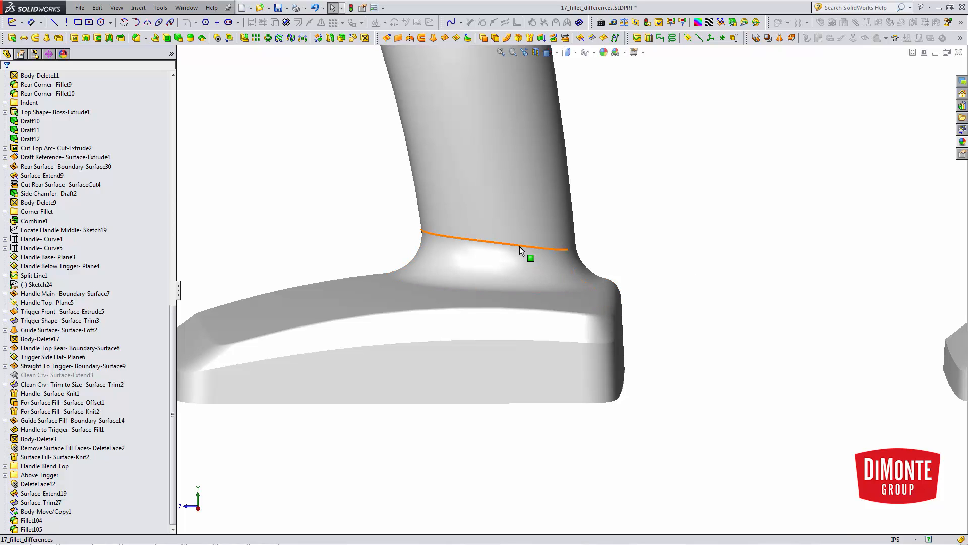
pyautogui.click(566, 52)
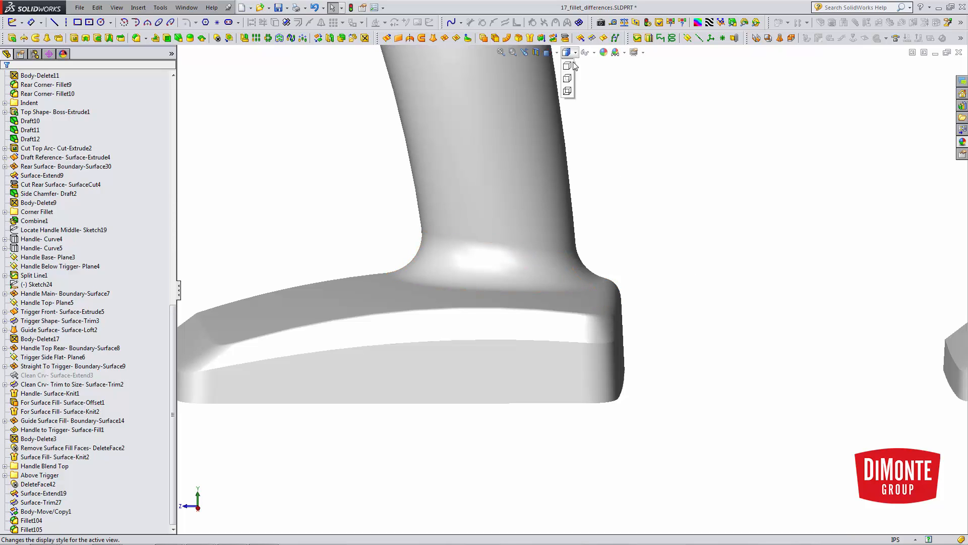
pyautogui.click(569, 112)
pyautogui.press('f')
pyautogui.scroll(-3, 739, 240)
pyautogui.scroll(-3, 681, 227)
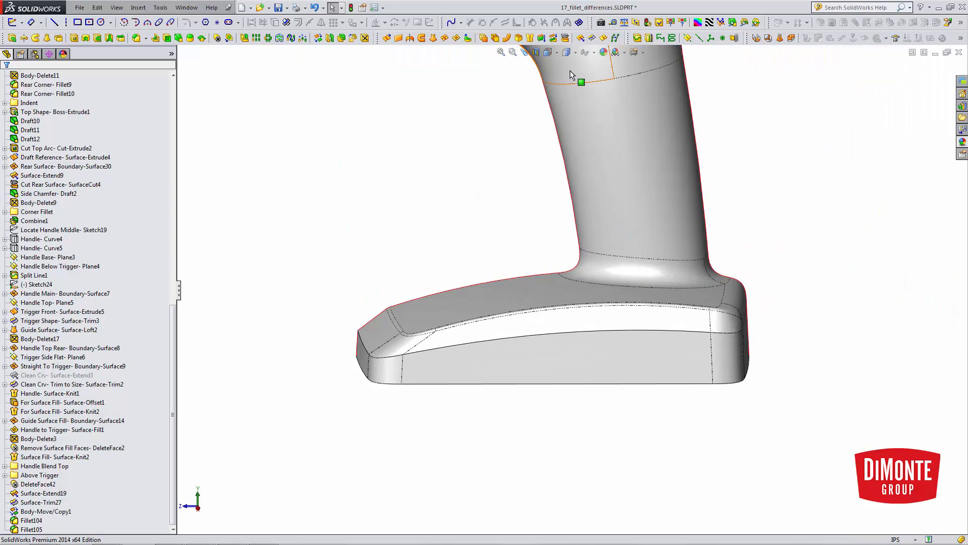
pyautogui.scroll(-3, 772, 352)
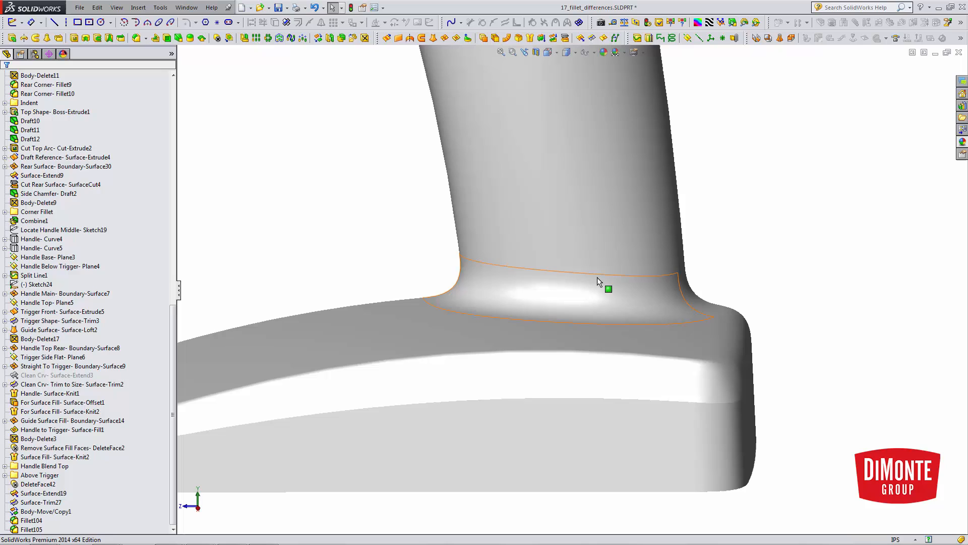
pyautogui.scroll(1, 795, 301)
pyautogui.scroll(3, 796, 301)
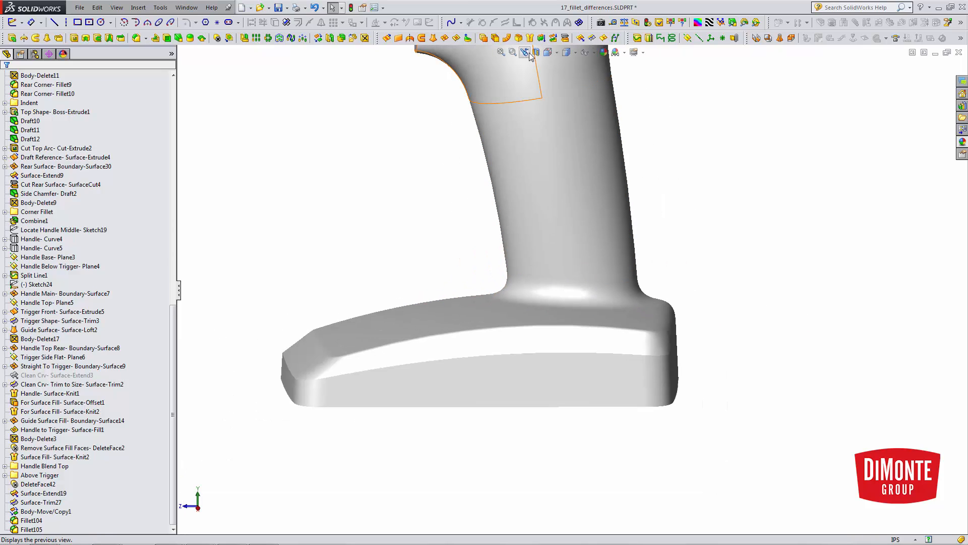
# View the fillet shaded with edges while orbiting the handle junction, then list the open documents
pyautogui.click(569, 59)
pyautogui.click(569, 106)
pyautogui.scroll(-2, 644, 274)
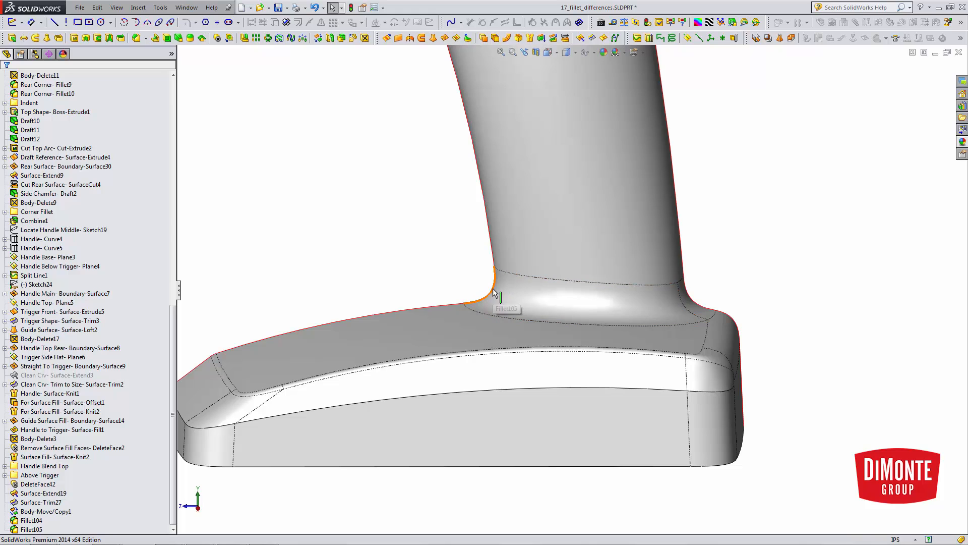
pyautogui.moveTo(499, 299); pyautogui.dragTo(529, 303, button='middle')
pyautogui.moveTo(630, 303); pyautogui.dragTo(694, 301, button='middle')
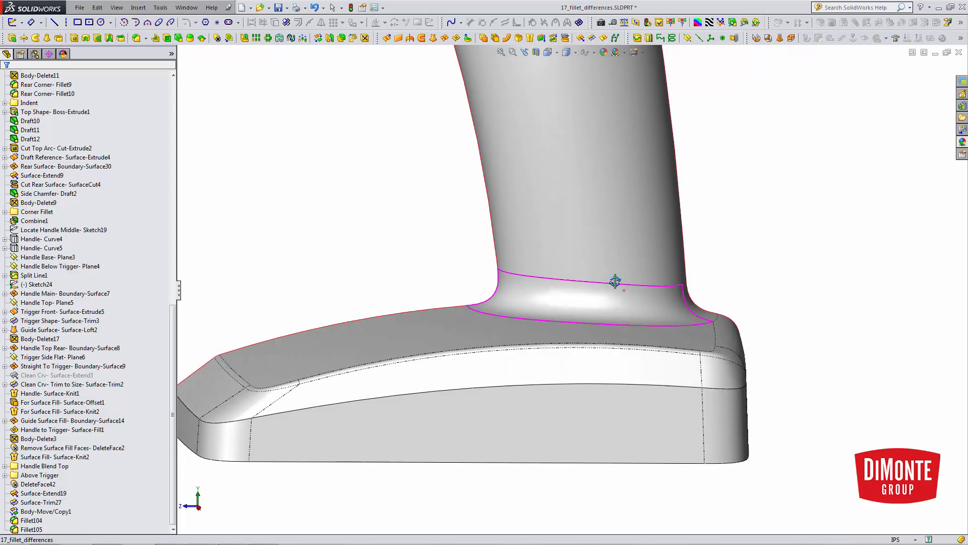
pyautogui.press('f')
pyautogui.click(187, 7)
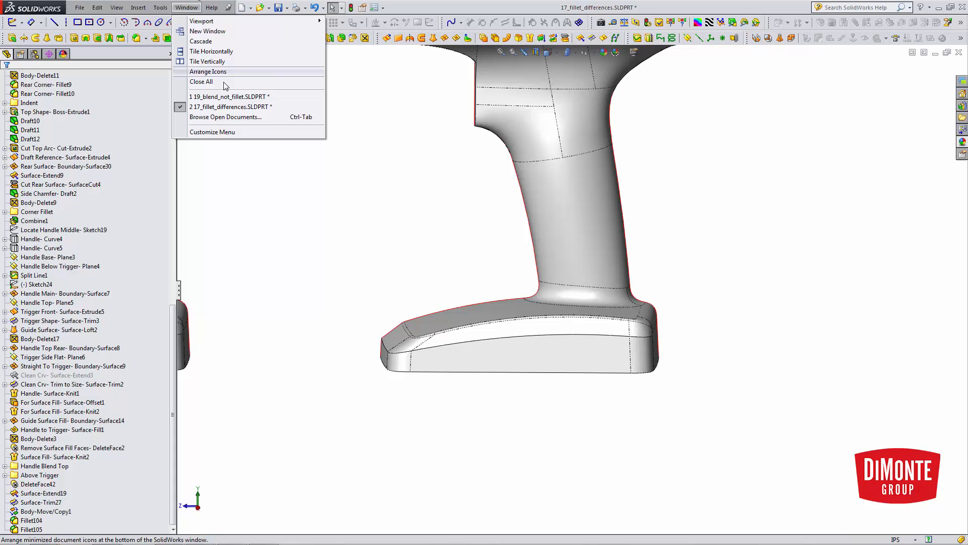
# Return to 19_blend_not_fillet and roll forward past Split Line10, DeleteFace21 and Plane12
pyautogui.click(228, 98)
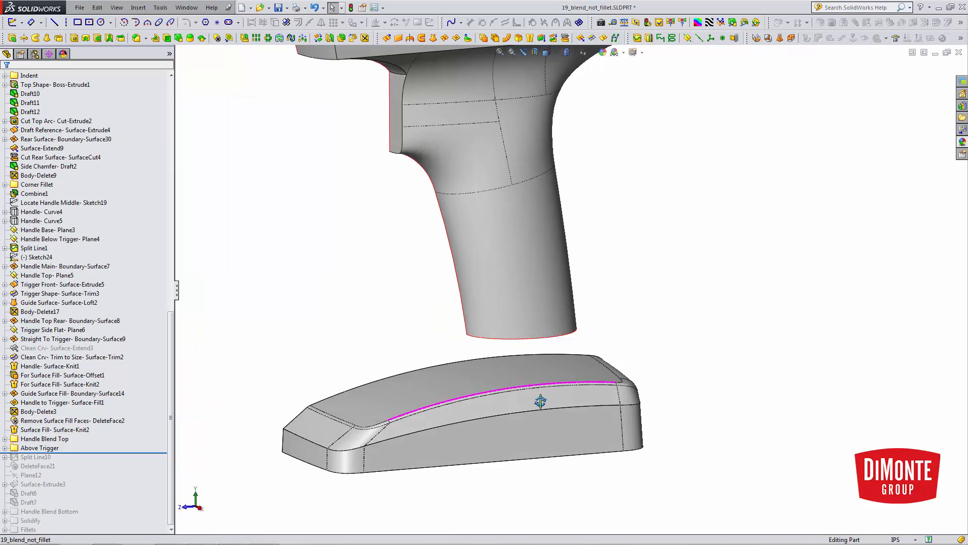
pyautogui.moveTo(537, 404); pyautogui.dragTo(575, 379, button='middle')
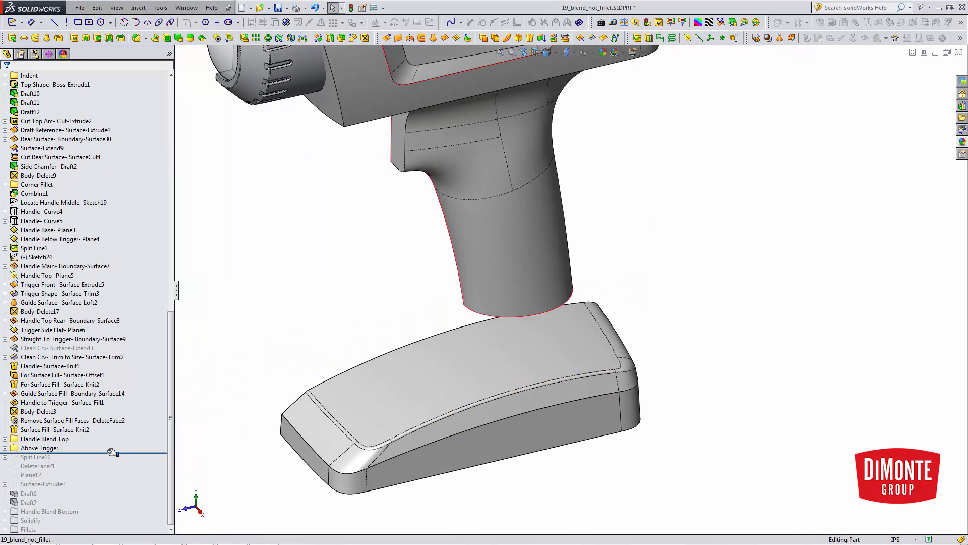
pyautogui.moveTo(105, 453); pyautogui.dragTo(105, 463)
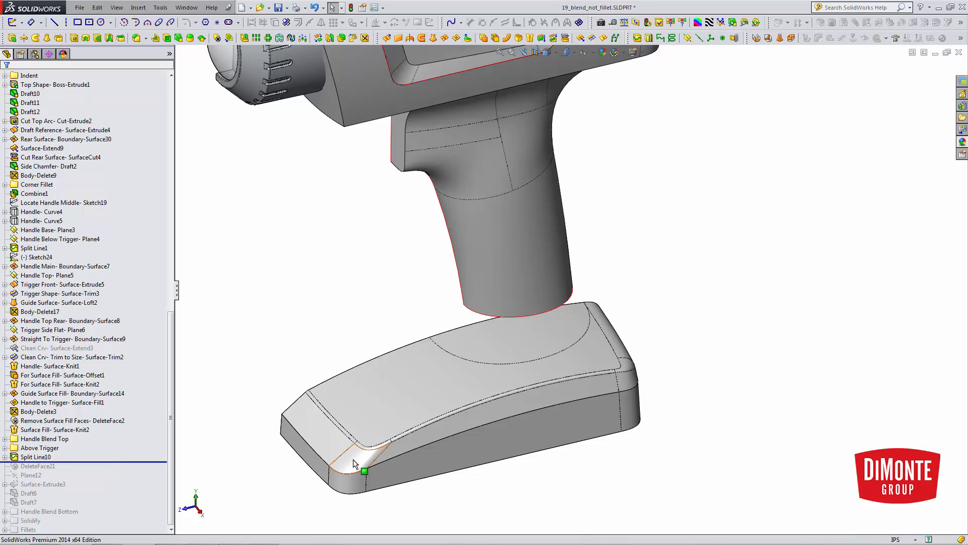
pyautogui.scroll(-3, 461, 455)
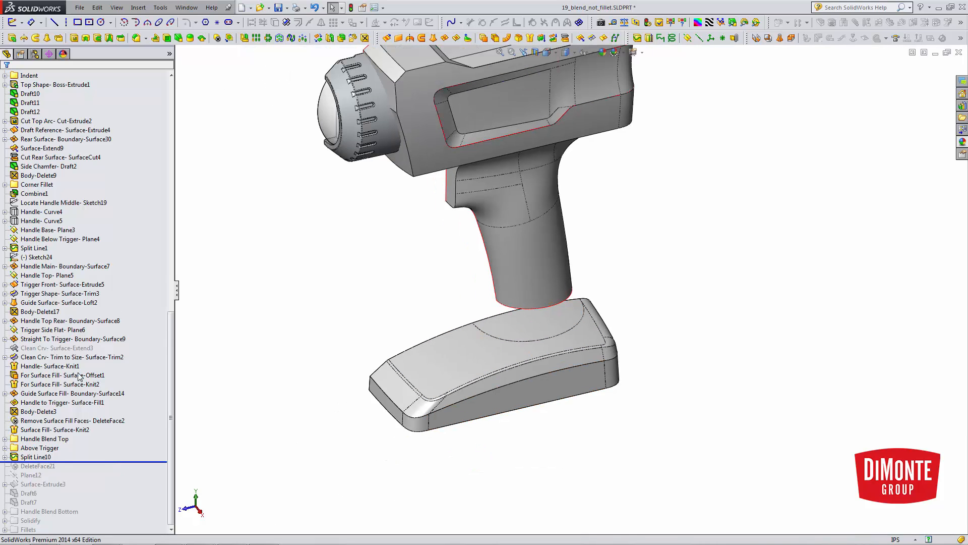
pyautogui.scroll(3, 511, 326)
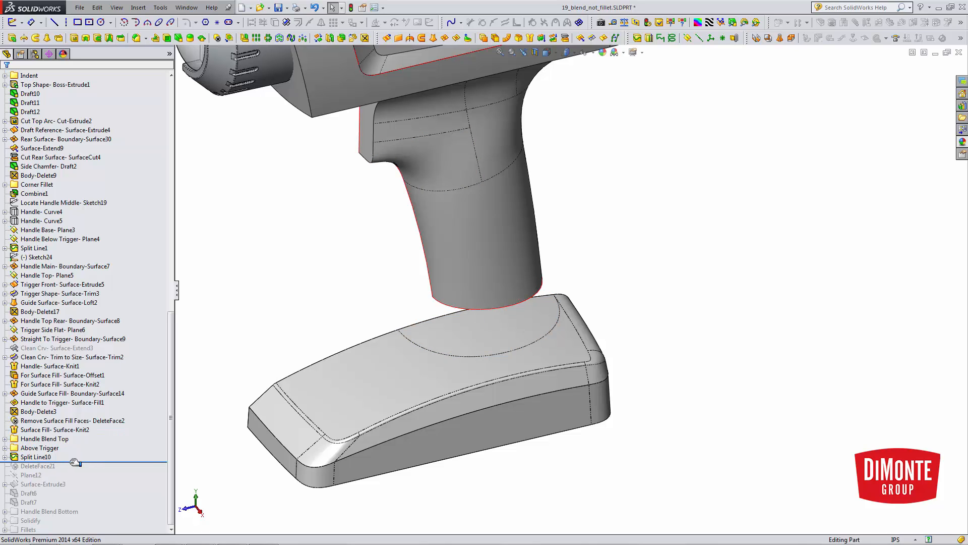
pyautogui.moveTo(76, 463); pyautogui.dragTo(74, 471)
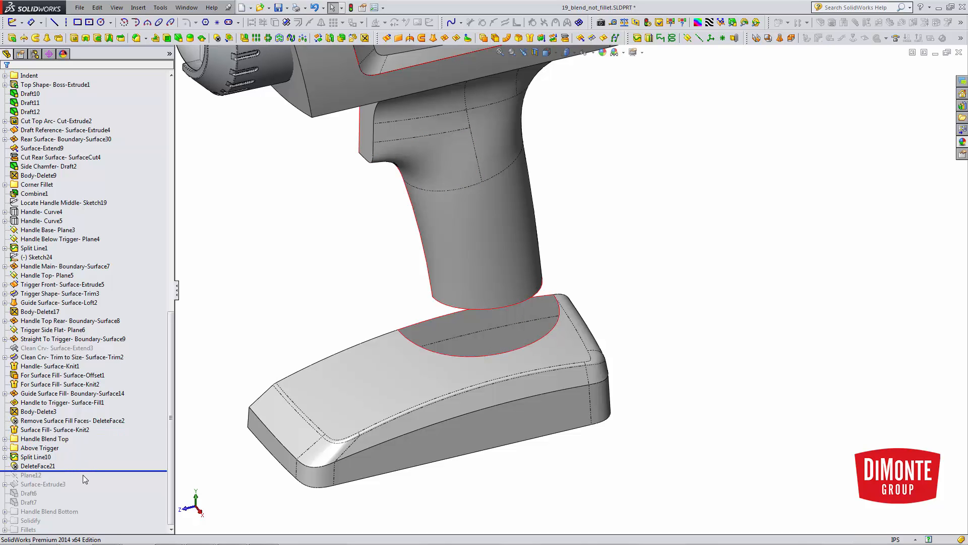
pyautogui.moveTo(85, 472); pyautogui.dragTo(85, 487)
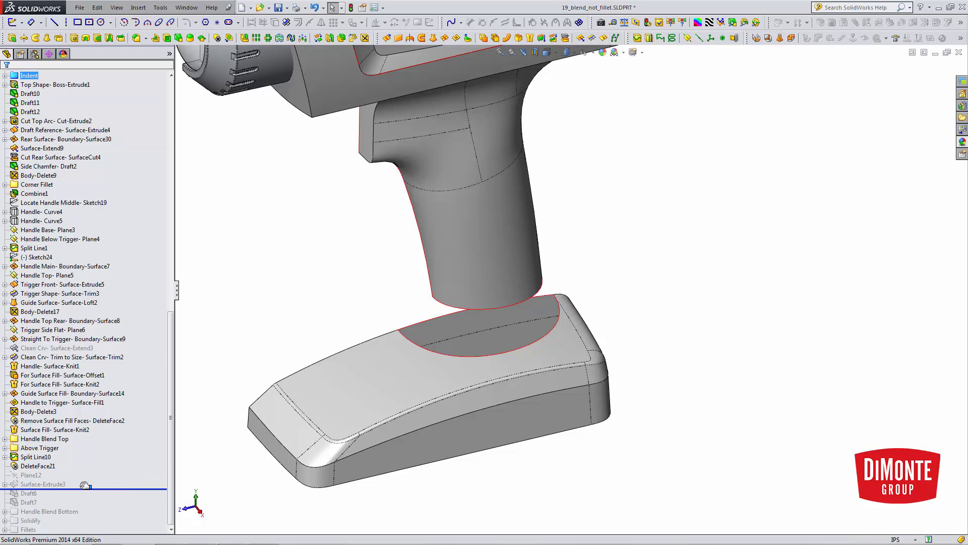
# Roll forward through Surface-Extrude3 and inspect the extruded flap surfaces at the oval opening
pyautogui.moveTo(448, 344); pyautogui.dragTo(492, 318, button='middle')
pyautogui.scroll(-4, 537, 308)
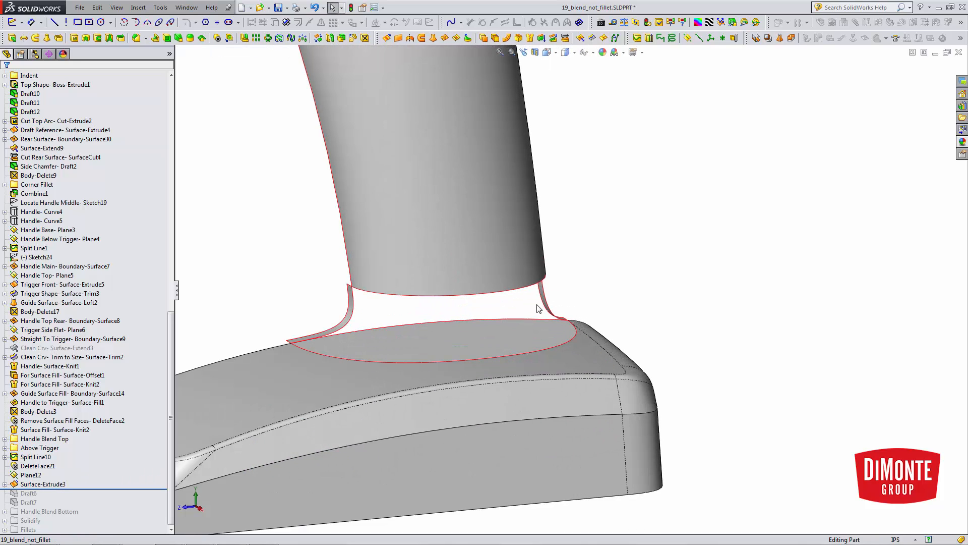
pyautogui.scroll(-1, 537, 308)
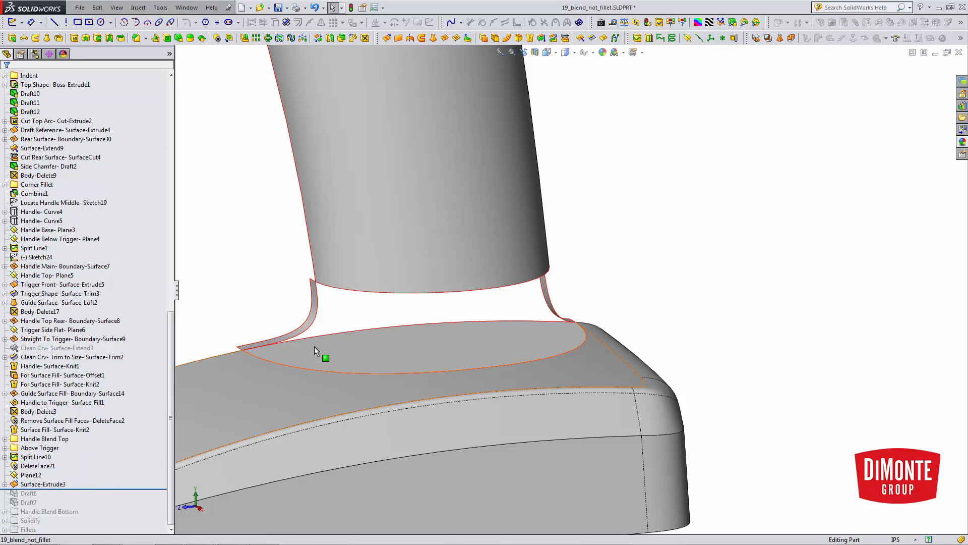
pyautogui.click(317, 318)
pyautogui.moveTo(329, 330); pyautogui.dragTo(314, 315, button='middle')
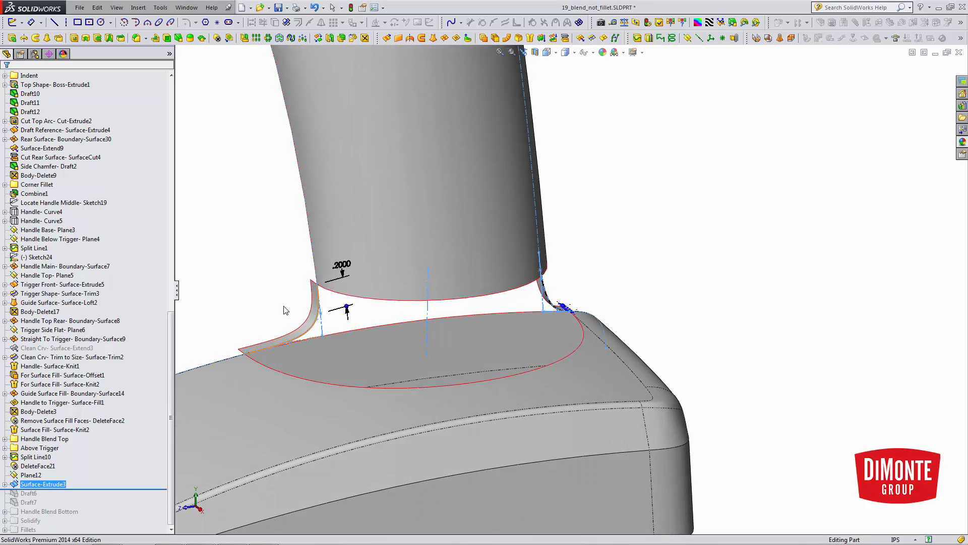
pyautogui.click(316, 315)
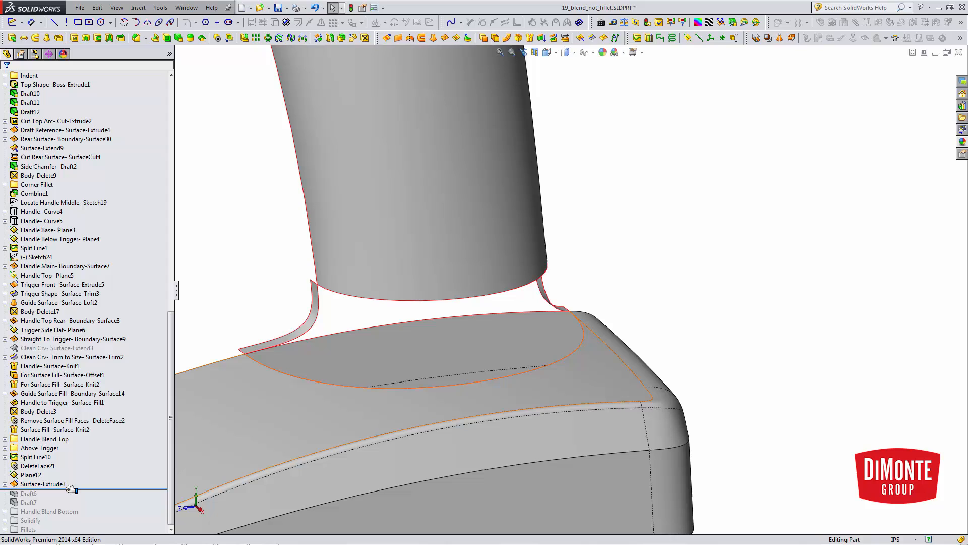
# Roll forward to Draft6 and review its settings, accepting them unchanged
pyautogui.moveTo(72, 490); pyautogui.dragTo(65, 499)
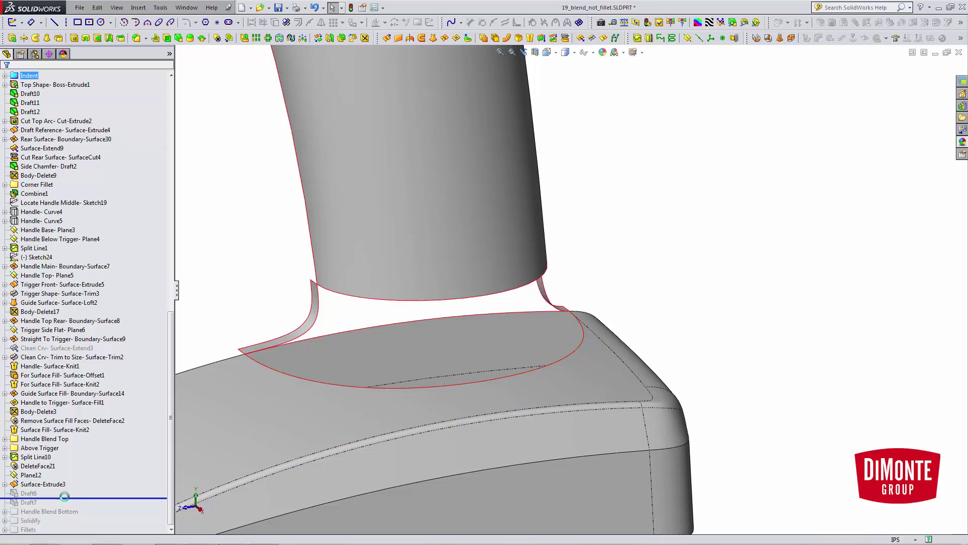
pyautogui.click(34, 494)
pyautogui.click(33, 474)
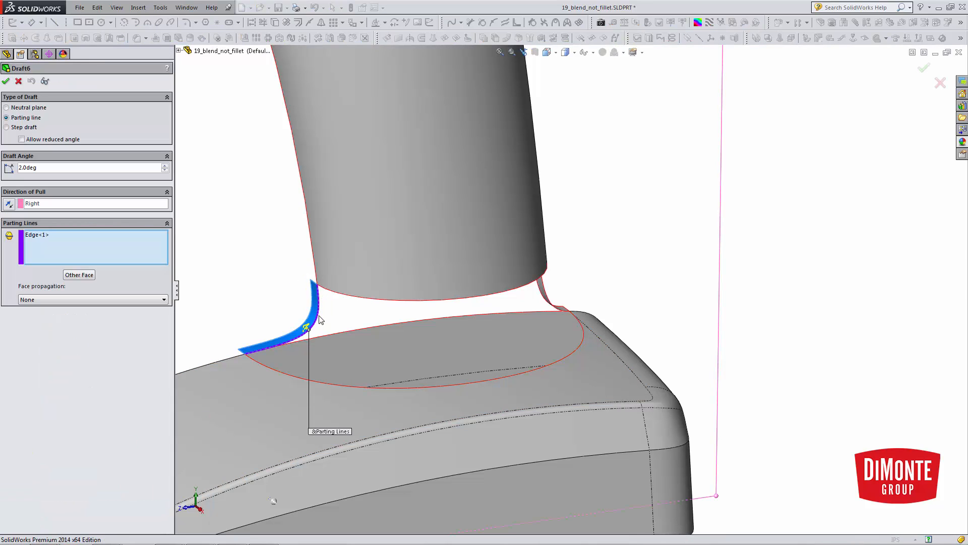
pyautogui.click(18, 81)
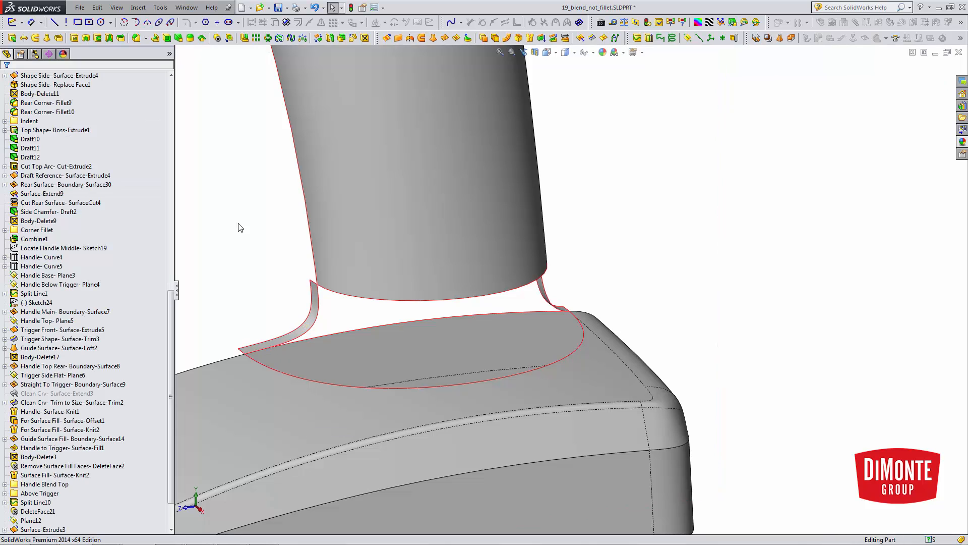
# Roll forward through Draft7 and Boundary-Surface31 so the blend bridges handle and base
pyautogui.moveTo(66, 499); pyautogui.dragTo(65, 508)
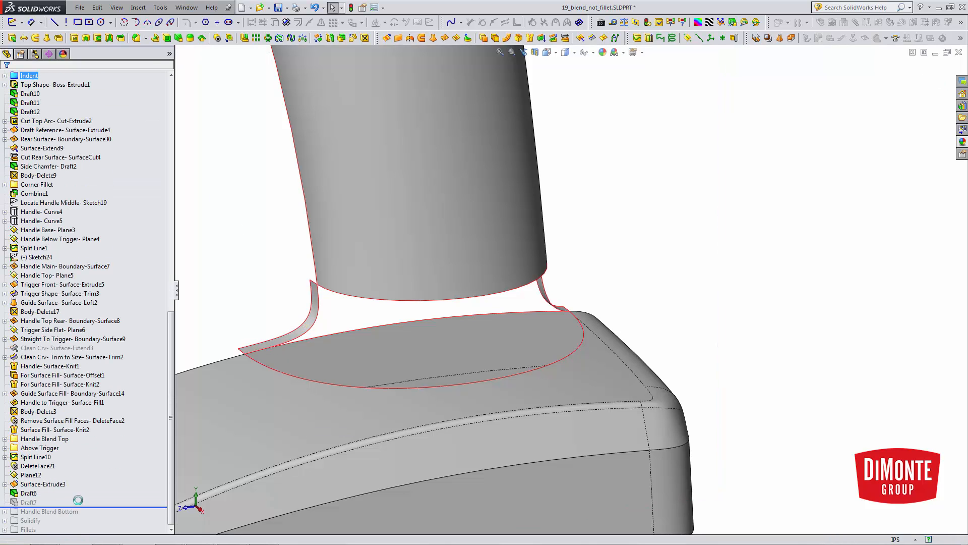
pyautogui.moveTo(517, 392); pyautogui.dragTo(484, 348, button='middle')
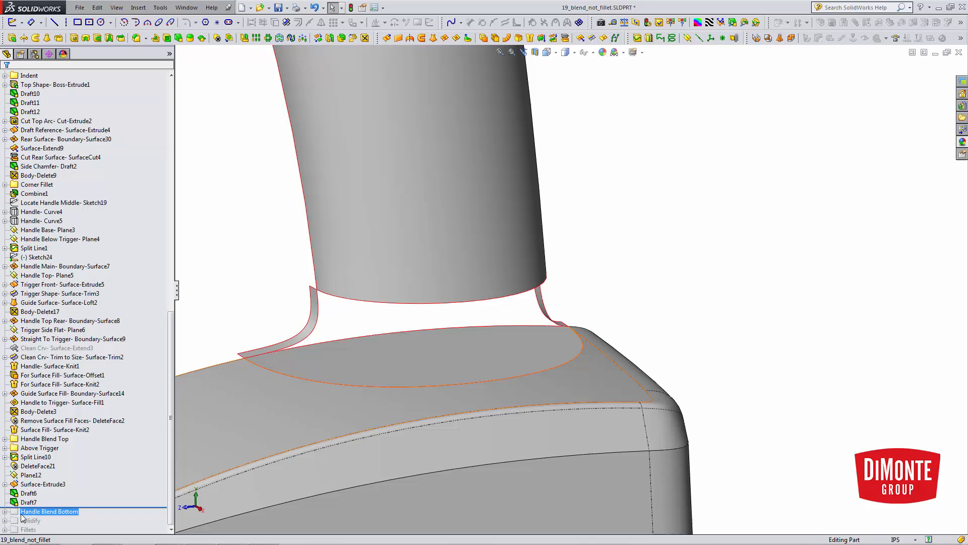
pyautogui.scroll(-3, 61, 505)
pyautogui.scroll(-1, 60, 505)
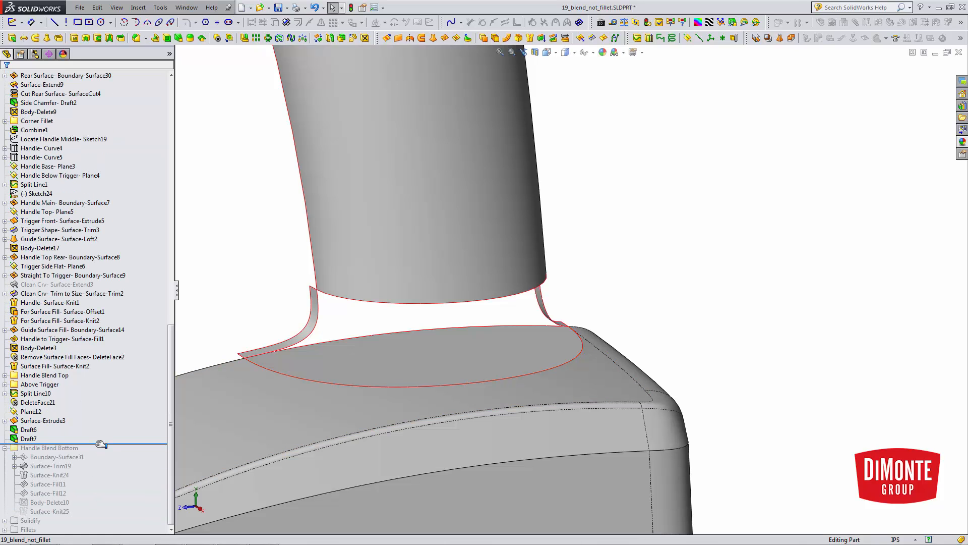
pyautogui.moveTo(96, 445); pyautogui.dragTo(100, 464)
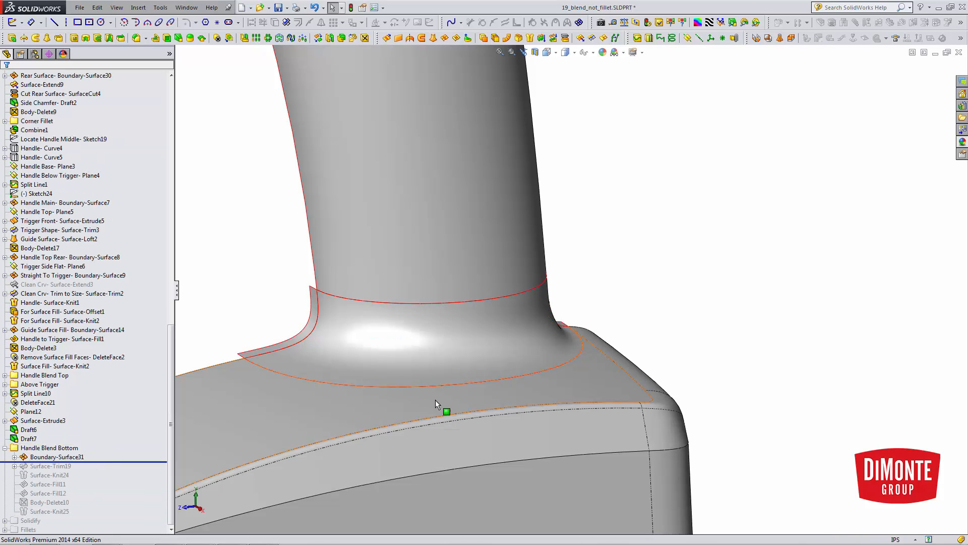
pyautogui.moveTo(435, 400)
pyautogui.mouseDown(button='middle')
pyautogui.moveTo(421, 338)
pyautogui.moveTo(455, 378)
pyautogui.mouseUp(button='middle')
pyautogui.scroll(-3, 454, 364)
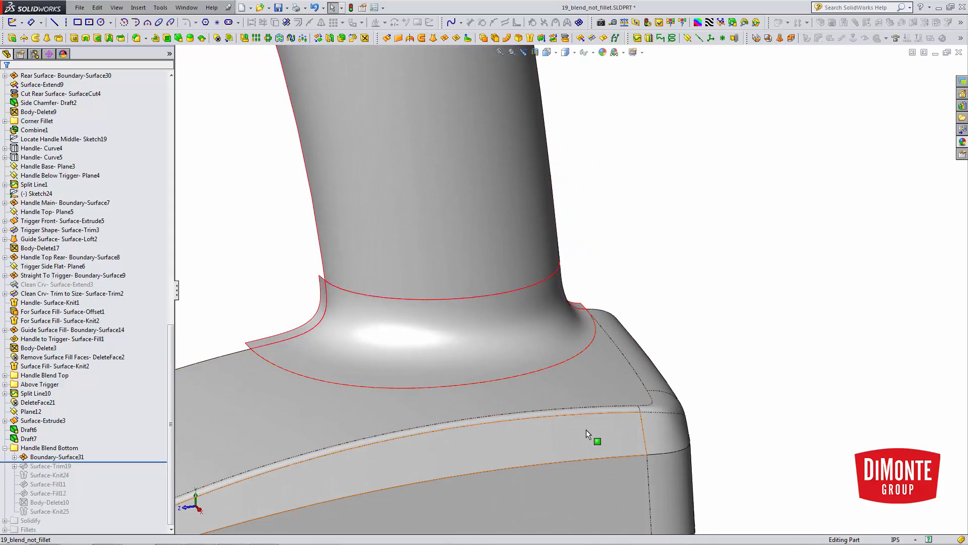
# Show the model shaded and reopen Boundary-Surface31 for editing at the blend
pyautogui.click(565, 52)
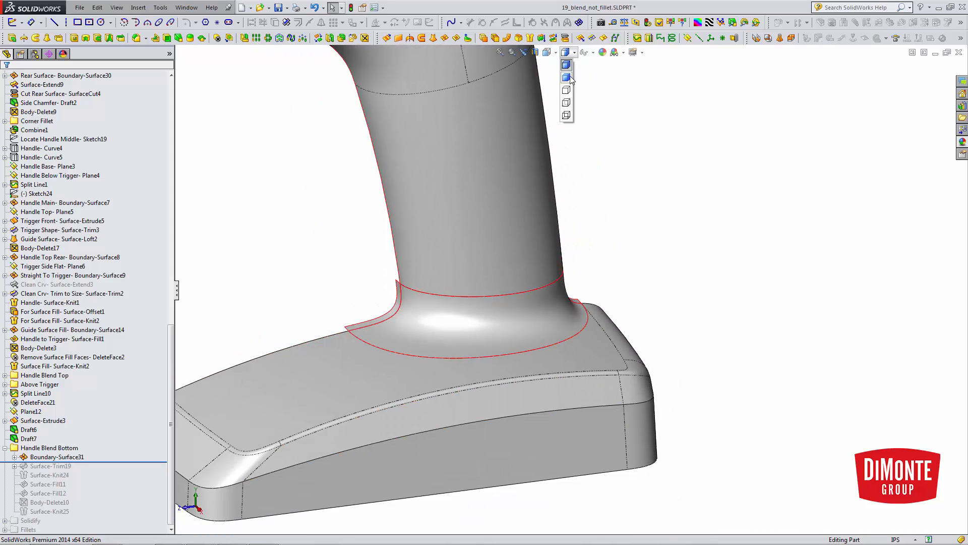
pyautogui.click(570, 90)
pyautogui.scroll(3, 529, 265)
pyautogui.moveTo(590, 227)
pyautogui.mouseDown(button='middle')
pyautogui.moveTo(573, 249)
pyautogui.moveTo(590, 280)
pyautogui.mouseUp(button='middle')
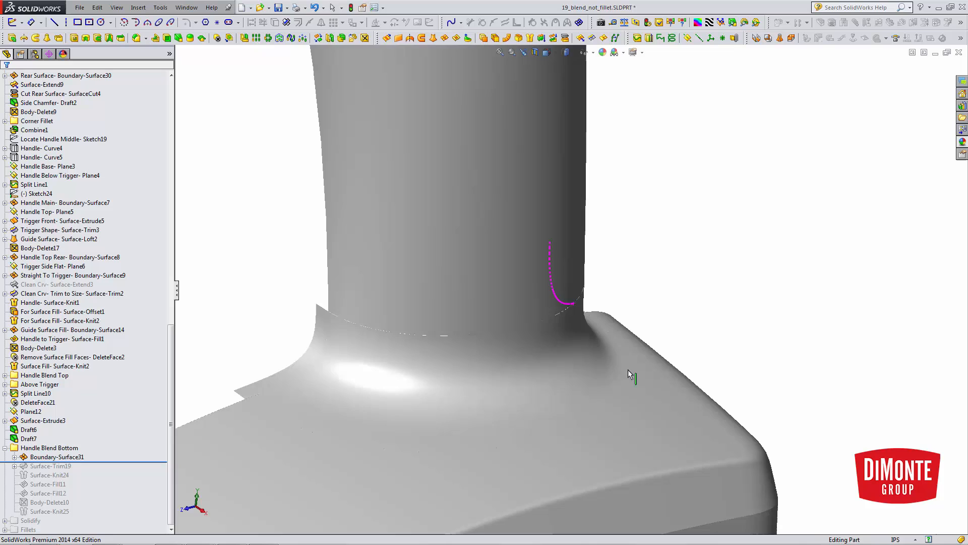
pyautogui.scroll(-3, 628, 363)
pyautogui.moveTo(526, 387)
pyautogui.mouseDown(button='middle')
pyautogui.moveTo(463, 318)
pyautogui.moveTo(447, 349)
pyautogui.mouseUp(button='middle')
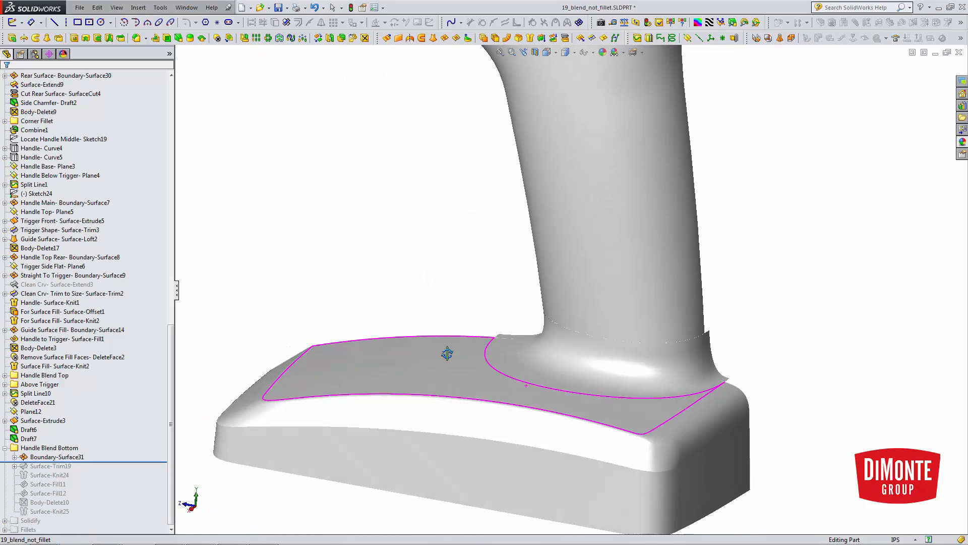
pyautogui.scroll(5, 643, 363)
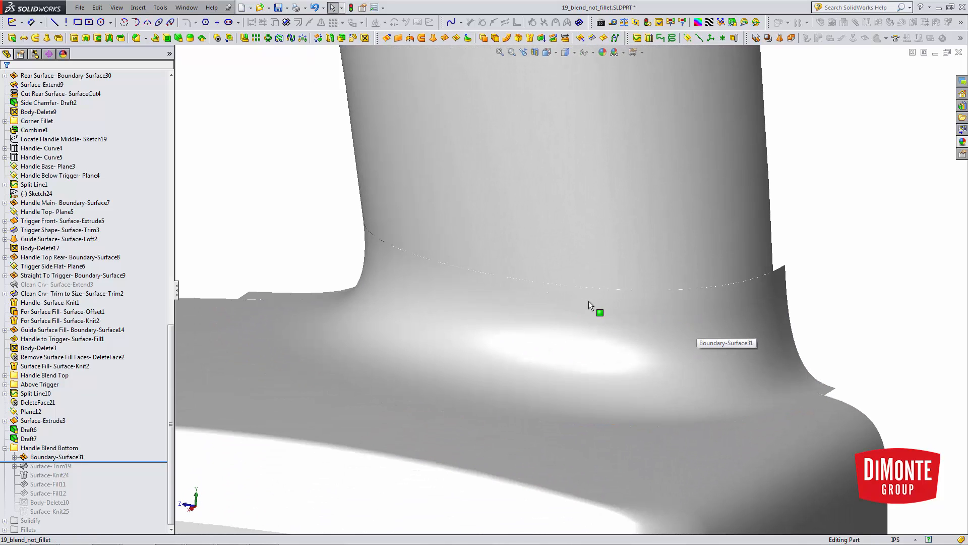
pyautogui.scroll(-3, 667, 341)
pyautogui.doubleClick(658, 302)
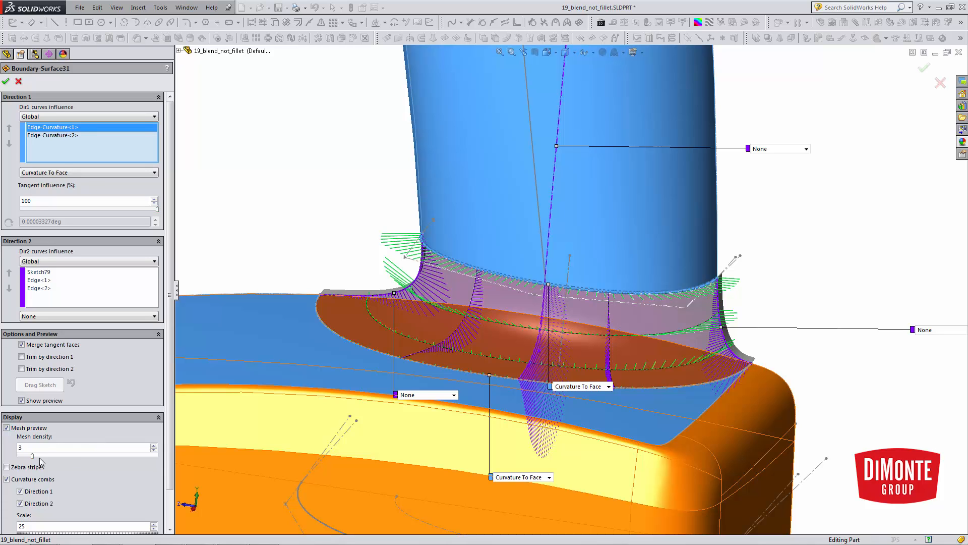
# Raise mesh density to 11, hide Direction 1 curvature combs, inspect, and accept the boundary surface
pyautogui.moveTo(34, 456); pyautogui.dragTo(91, 457)
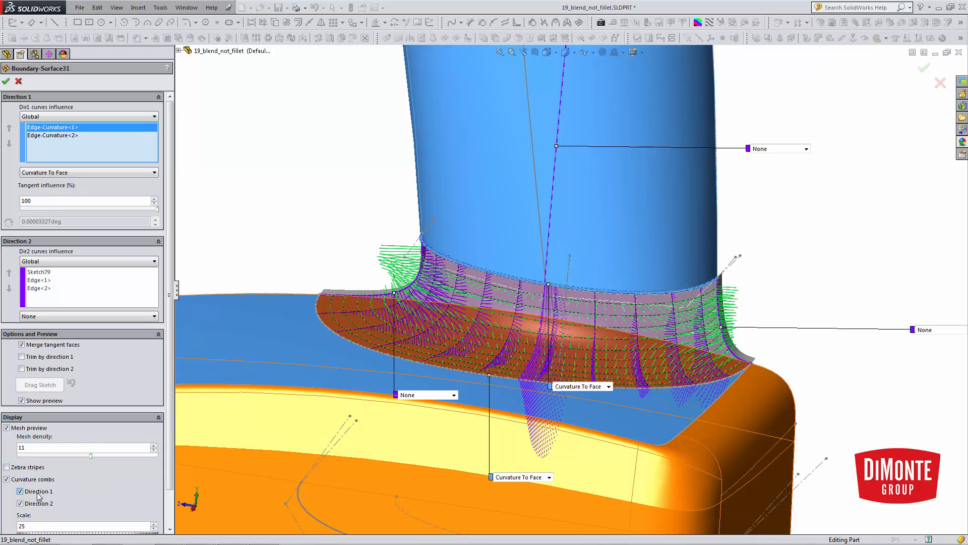
pyautogui.click(20, 491)
pyautogui.moveTo(532, 434); pyautogui.dragTo(454, 378, button='middle')
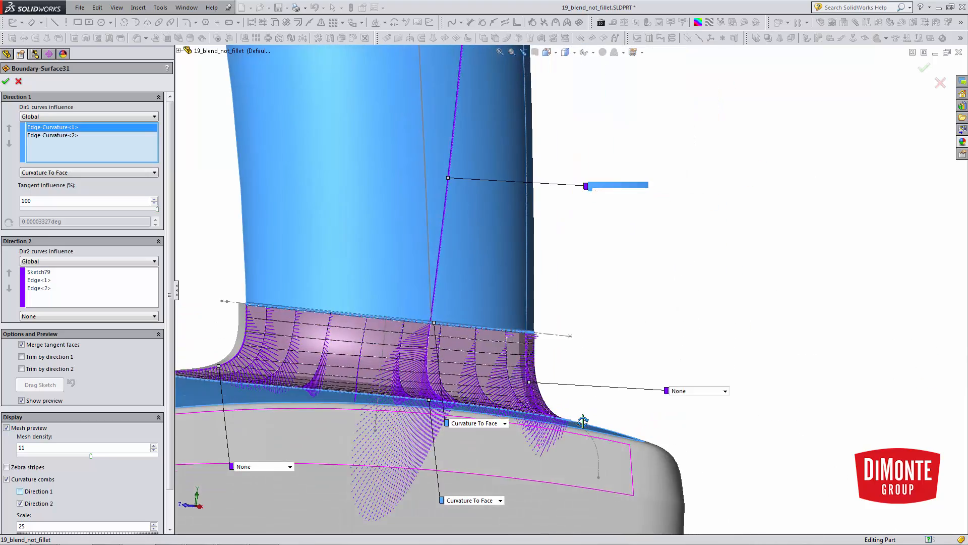
pyautogui.scroll(-3, 310, 326)
pyautogui.moveTo(310, 326); pyautogui.dragTo(276, 284, button='middle')
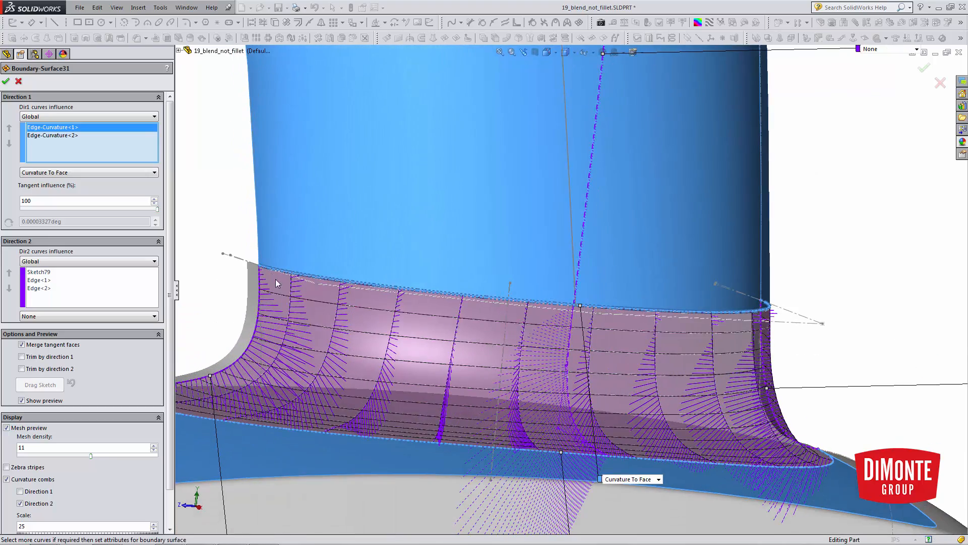
pyautogui.scroll(3, 310, 287)
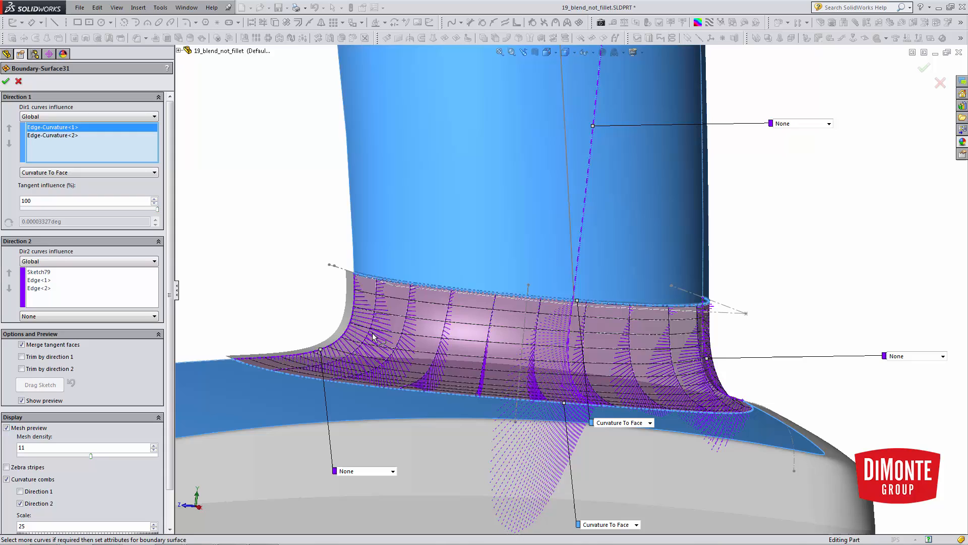
pyautogui.moveTo(310, 288)
pyautogui.mouseDown(button='middle')
pyautogui.moveTo(415, 365)
pyautogui.moveTo(616, 358)
pyautogui.mouseUp(button='middle')
pyautogui.press('Return')
# Inspect the blend face and switch the display to Shaded With Edges
pyautogui.click(605, 325)
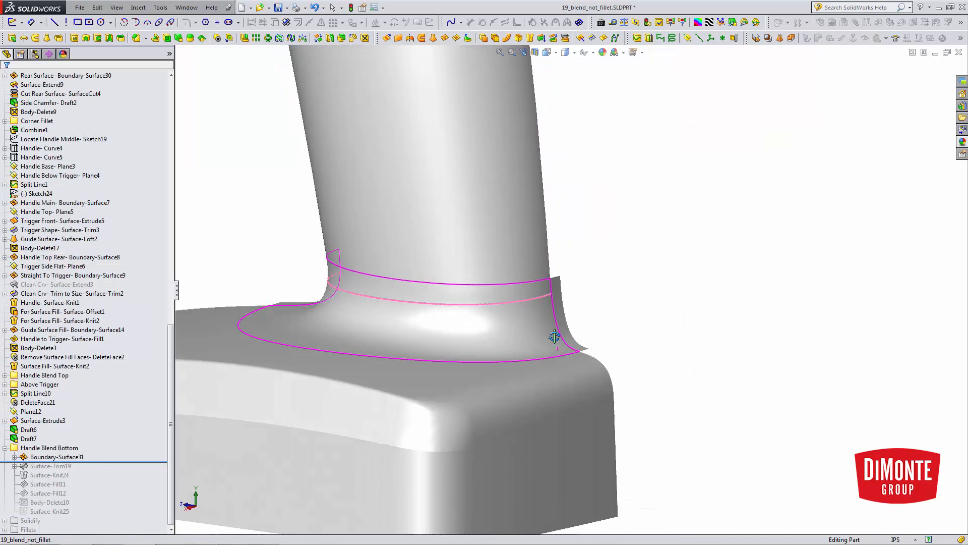
pyautogui.moveTo(606, 325)
pyautogui.mouseDown(button='middle')
pyautogui.moveTo(567, 349)
pyautogui.moveTo(487, 322)
pyautogui.moveTo(478, 311)
pyautogui.mouseUp(button='middle')
pyautogui.scroll(3, 566, 349)
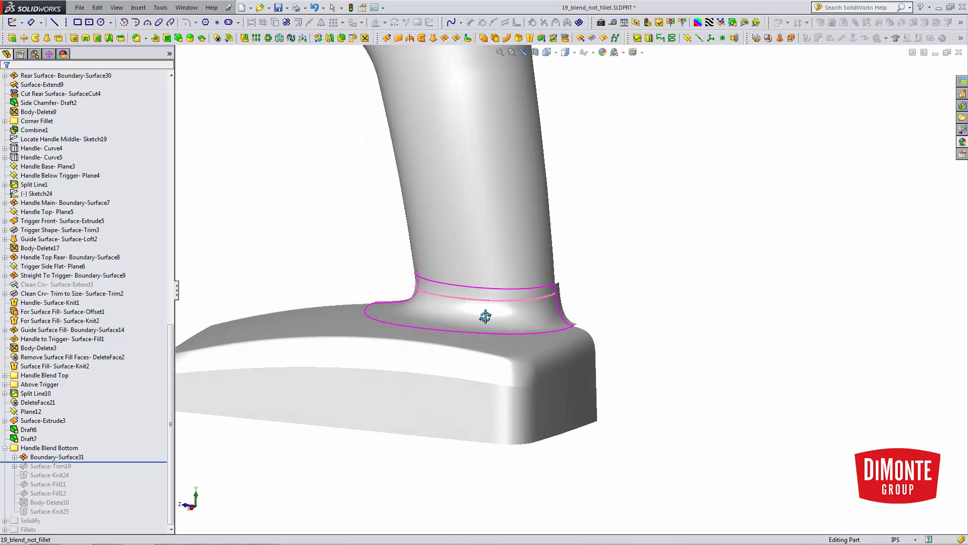
pyautogui.press('Escape')
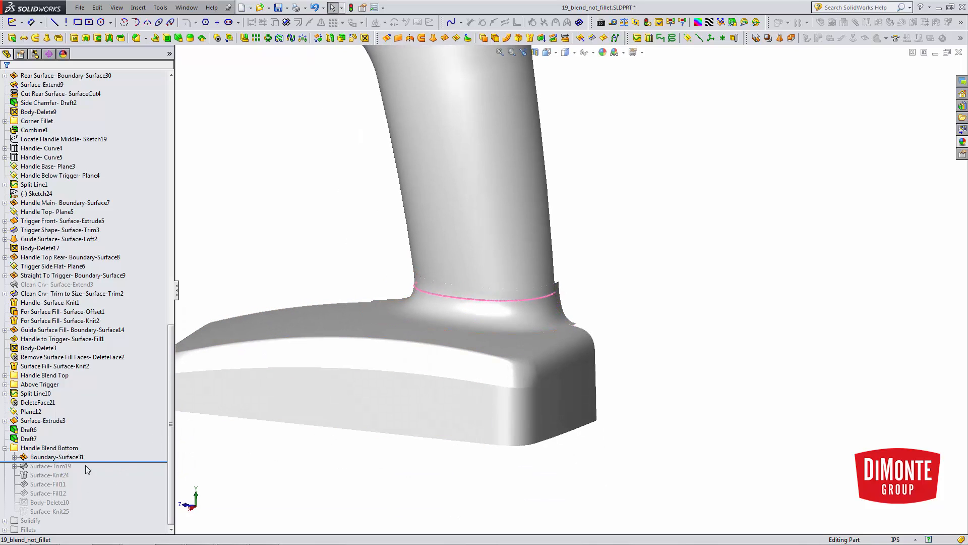
pyautogui.click(568, 52)
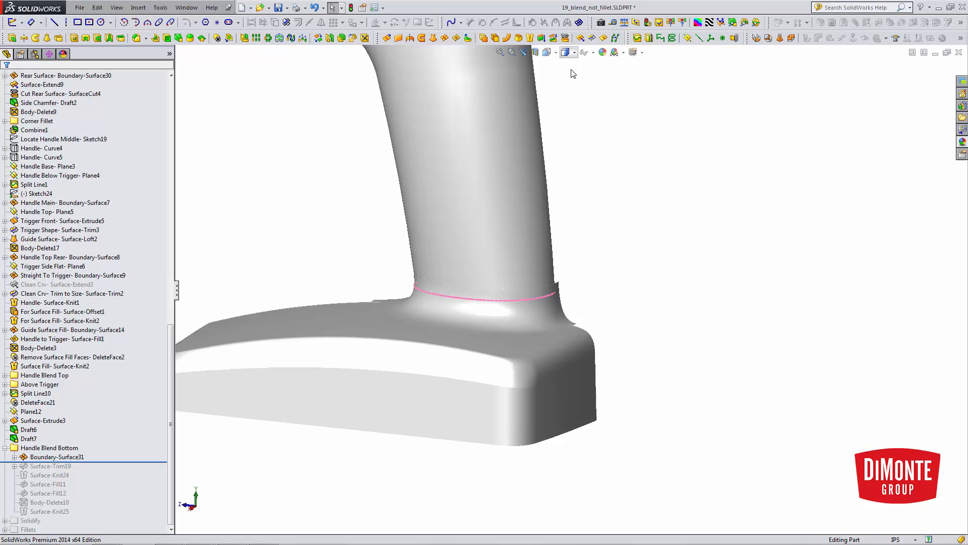
pyautogui.click(571, 76)
# Roll forward through Surface-Trim19 and Surface-Knit24 to trim and knit the blend surfaces
pyautogui.moveTo(98, 461); pyautogui.dragTo(97, 470)
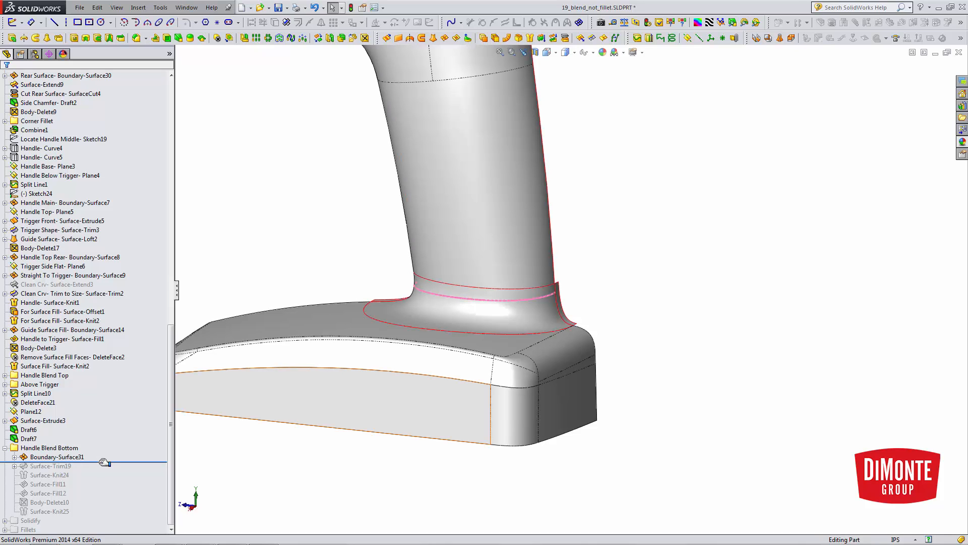
pyautogui.moveTo(447, 425); pyautogui.dragTo(465, 316, button='middle')
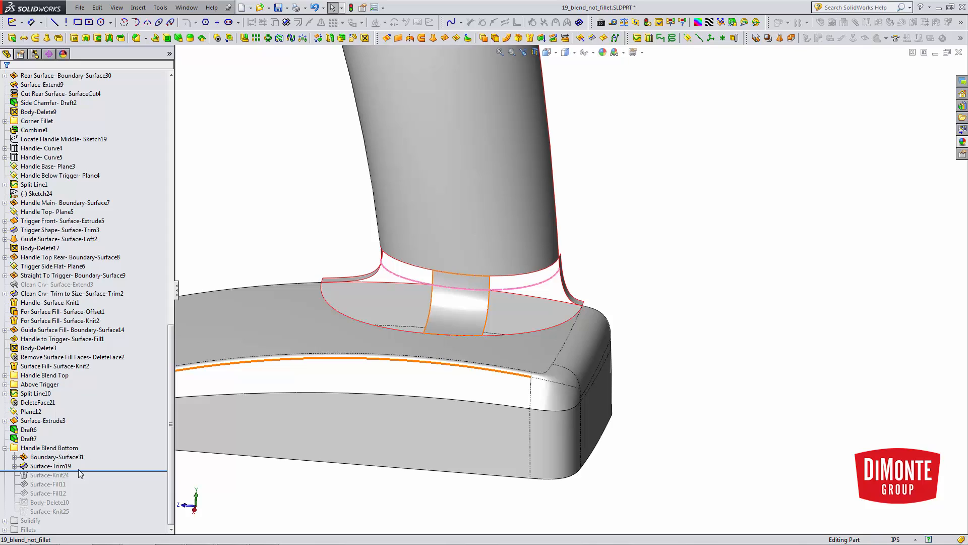
pyautogui.moveTo(78, 471); pyautogui.dragTo(81, 481)
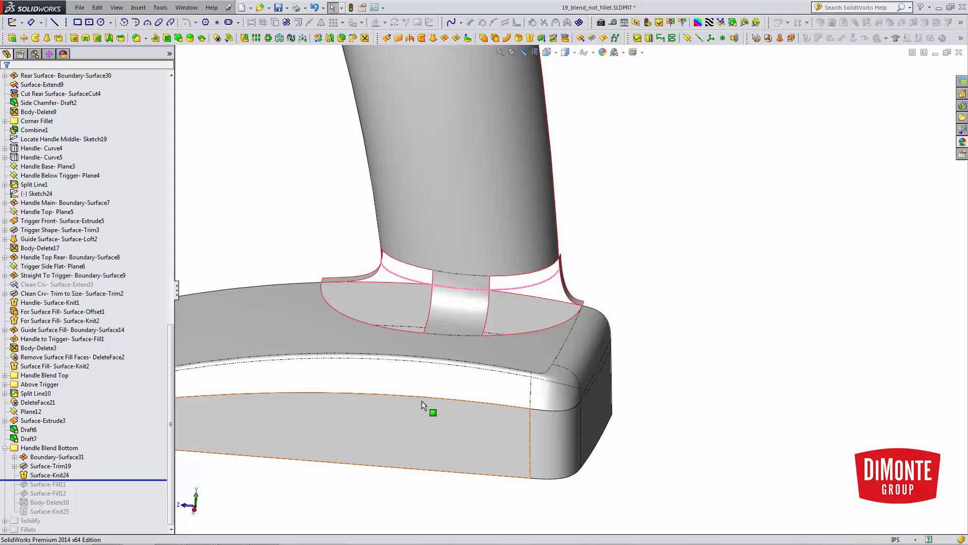
pyautogui.moveTo(421, 400)
pyautogui.mouseDown(button='middle')
pyautogui.moveTo(409, 371)
pyautogui.moveTo(420, 363)
pyautogui.mouseUp(button='middle')
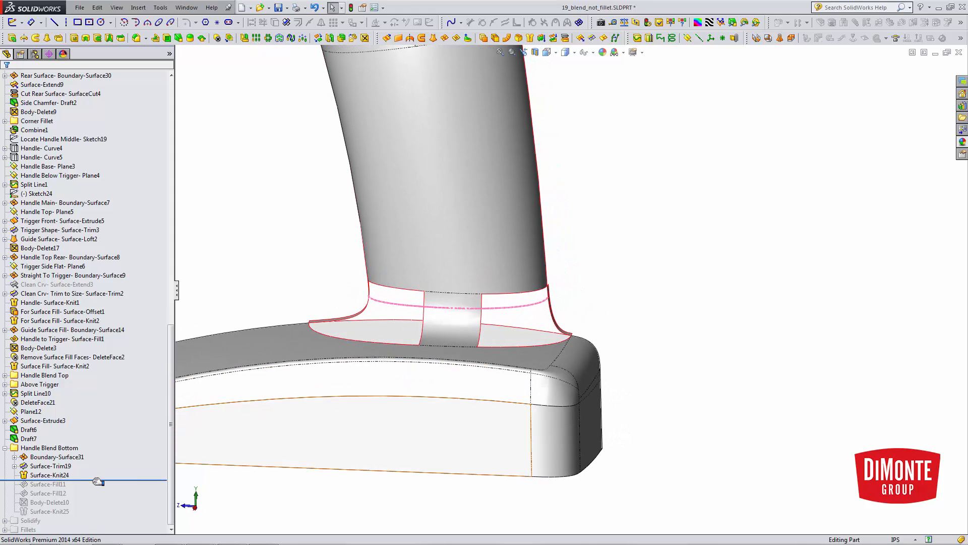
pyautogui.moveTo(299, 393); pyautogui.dragTo(318, 363, button='middle')
# Roll forward to Surface-Fill11 and review its tangent fill settings without changes
pyautogui.moveTo(92, 481); pyautogui.dragTo(91, 490)
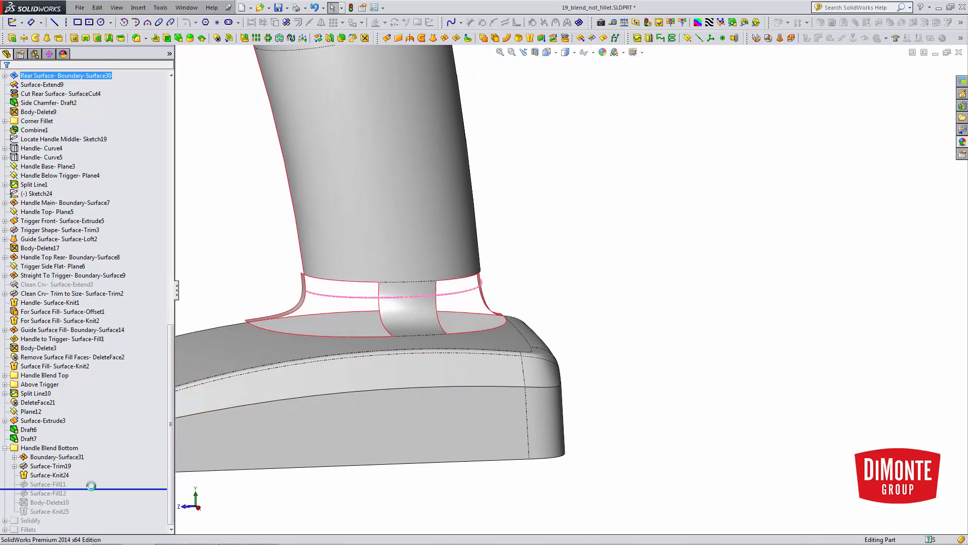
pyautogui.click(65, 485)
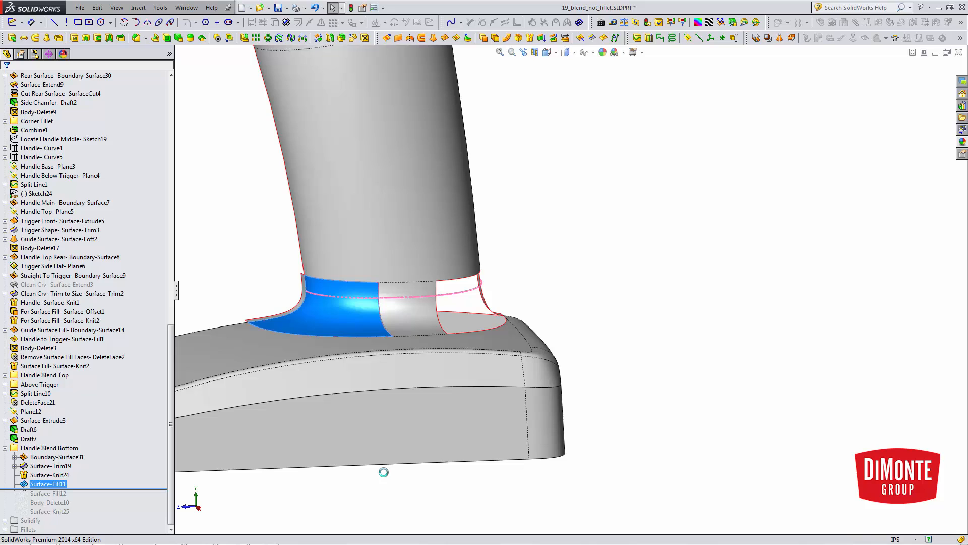
pyautogui.scroll(-3, 372, 354)
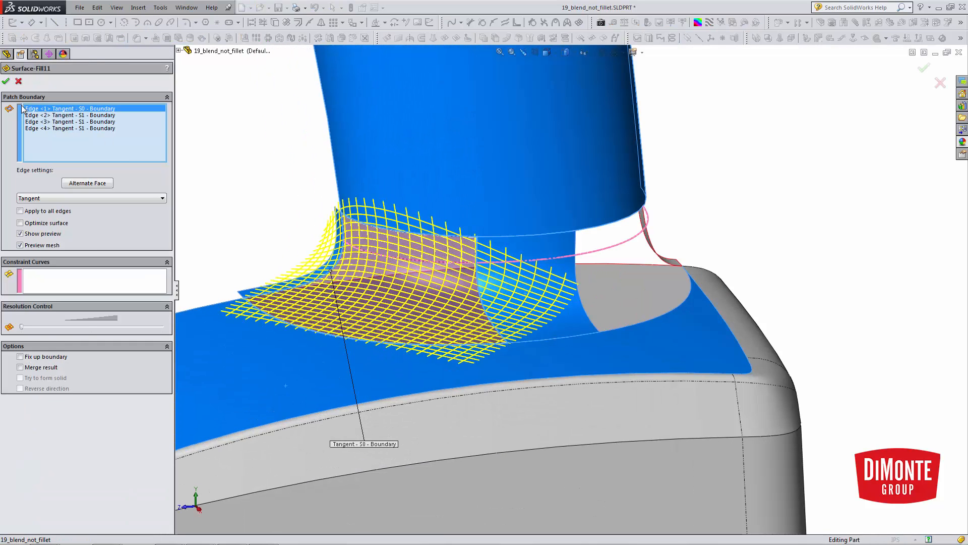
pyautogui.click(18, 81)
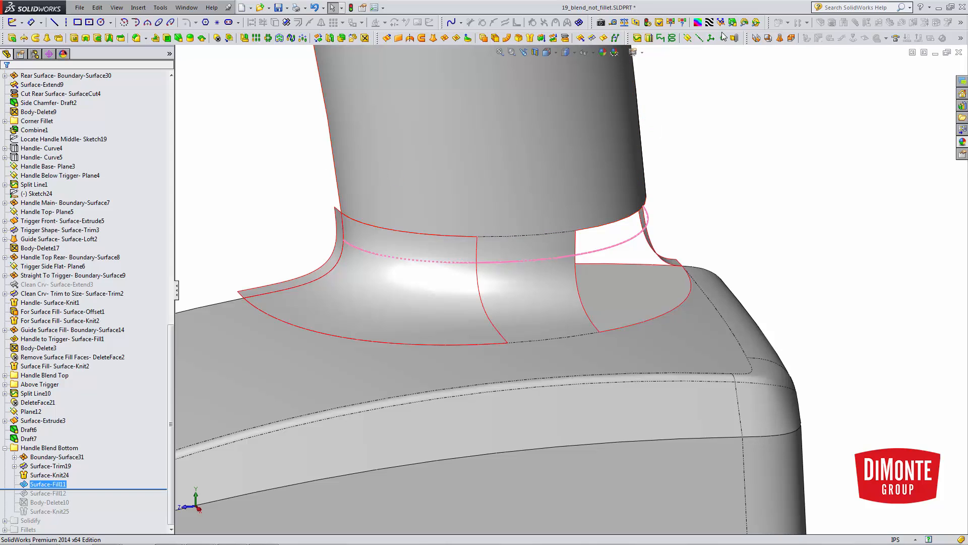
# Check the fill patch's smoothness with curvature shading, then turn it off
pyautogui.click(698, 21)
pyautogui.scroll(-3, 451, 261)
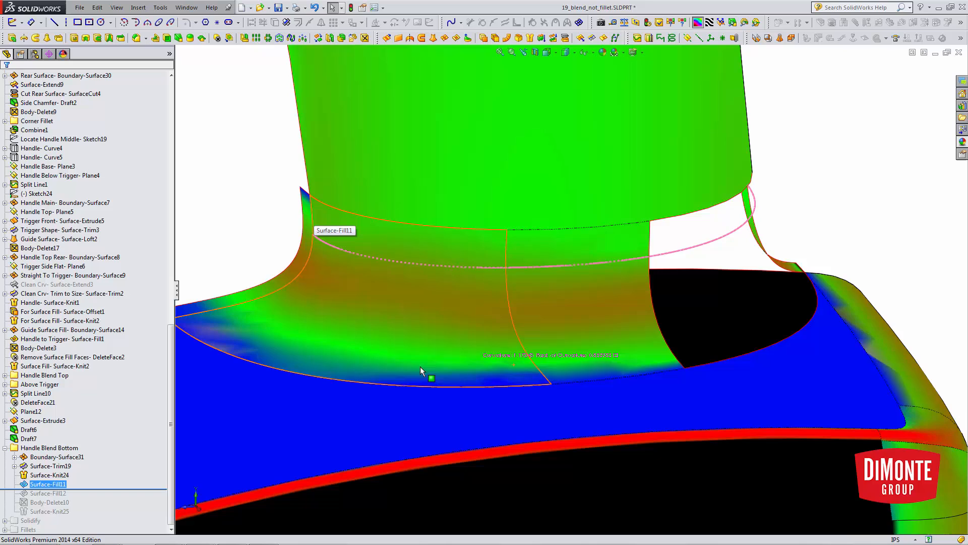
pyautogui.moveTo(420, 369); pyautogui.dragTo(535, 310, button='middle')
pyautogui.scroll(3, 535, 311)
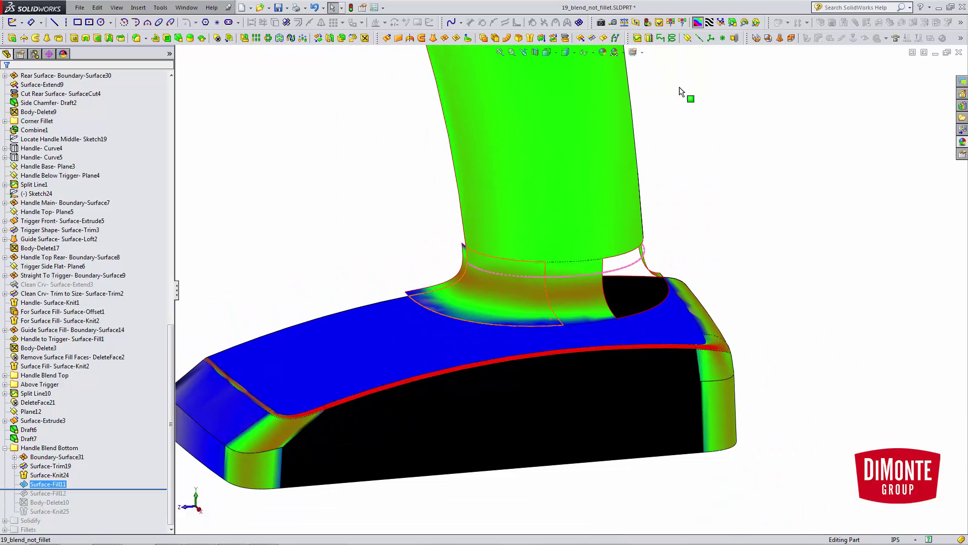
pyautogui.click(699, 22)
# Roll forward through Surface-Fill12, Body-Delete10 and Surface-Knit25 to knit the patched blend in
pyautogui.moveTo(96, 489); pyautogui.dragTo(97, 500)
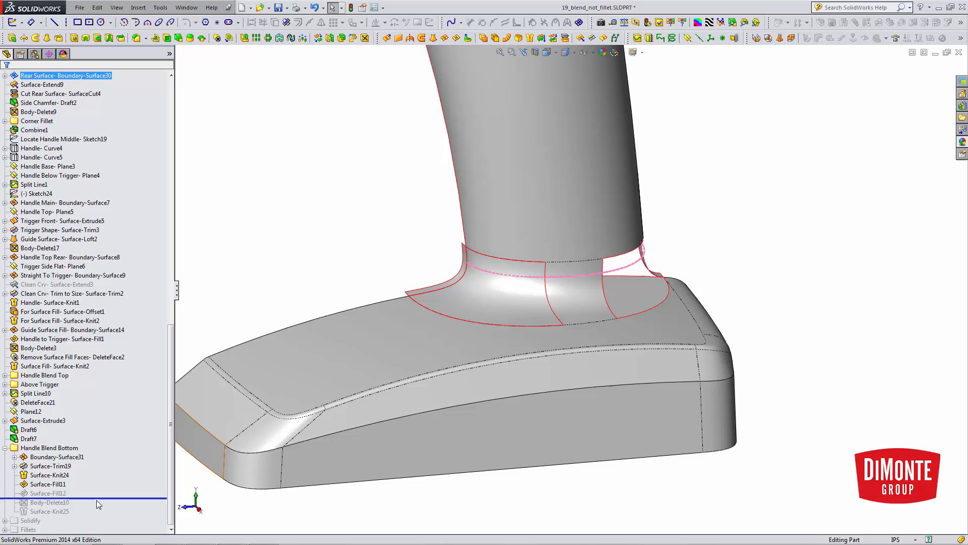
pyautogui.moveTo(558, 377); pyautogui.dragTo(525, 302, button='middle')
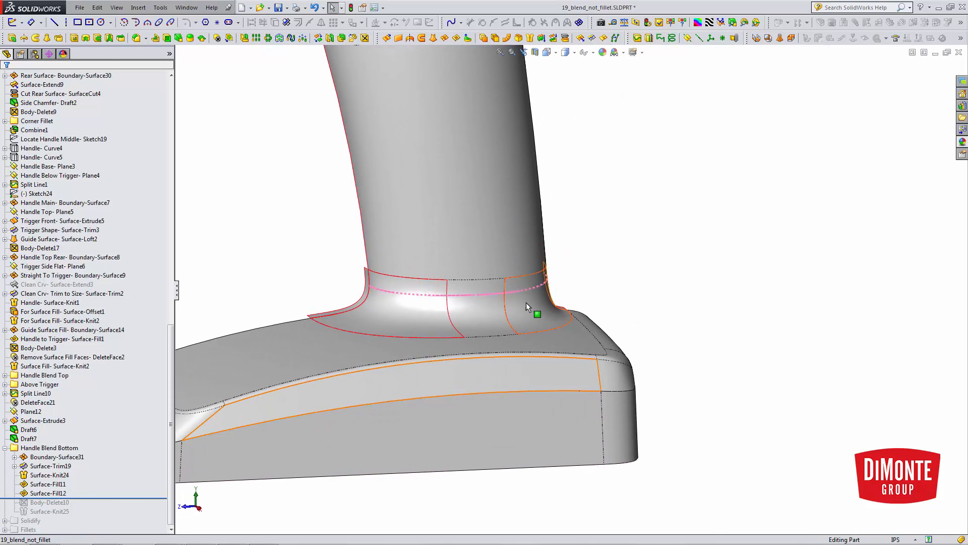
pyautogui.moveTo(87, 499); pyautogui.dragTo(104, 506)
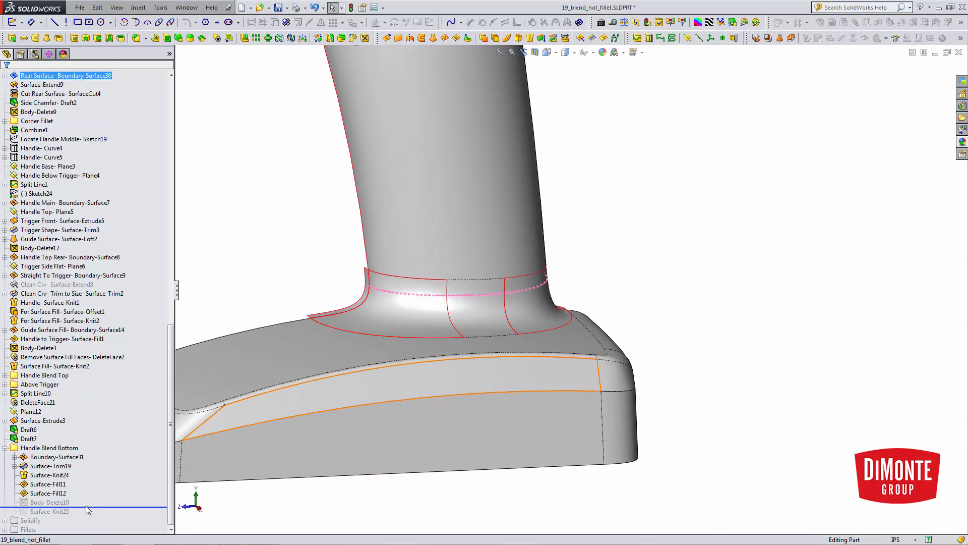
pyautogui.moveTo(355, 393); pyautogui.dragTo(363, 386, button='middle')
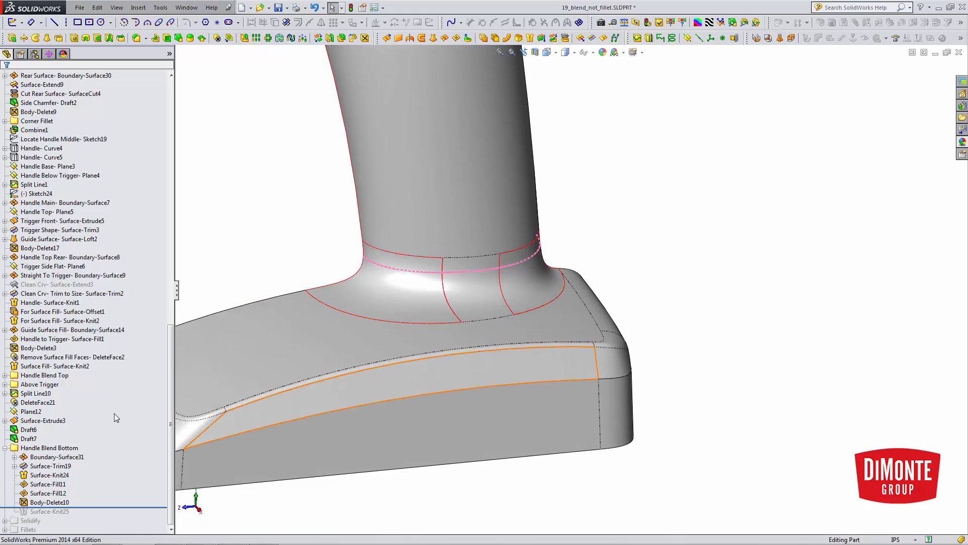
pyautogui.moveTo(76, 507); pyautogui.dragTo(77, 518)
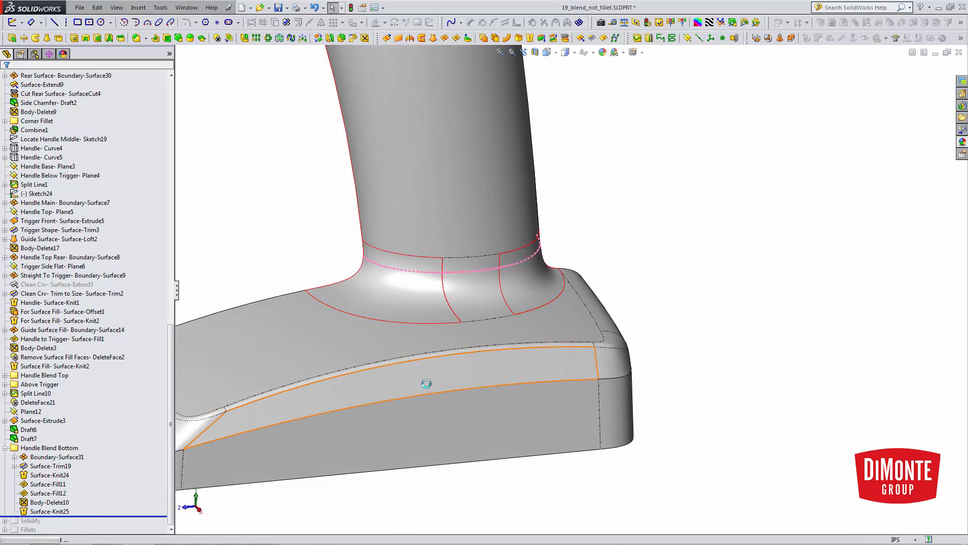
pyautogui.moveTo(487, 394); pyautogui.dragTo(496, 384, button='middle')
pyautogui.scroll(-2, 495, 383)
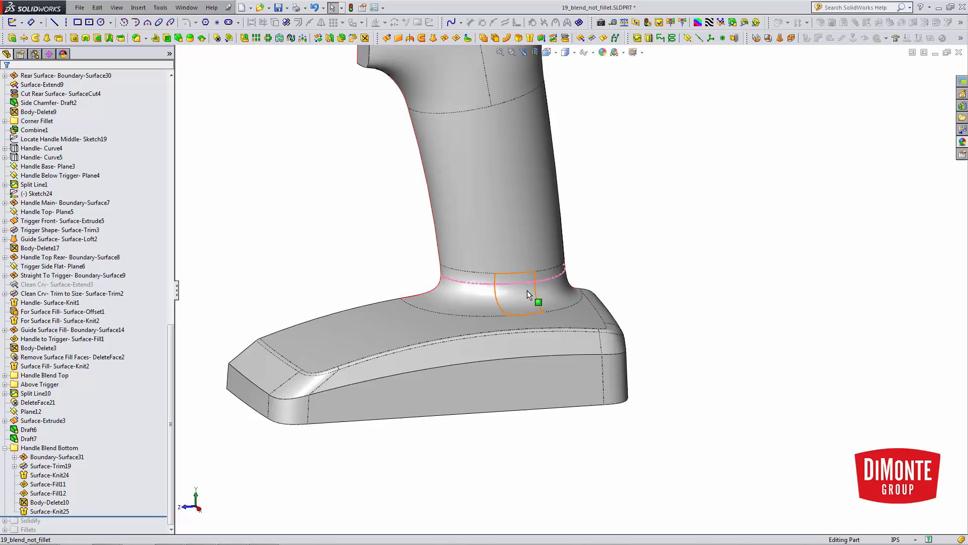
pyautogui.moveTo(517, 294); pyautogui.dragTo(522, 289, button='middle')
pyautogui.click(521, 290)
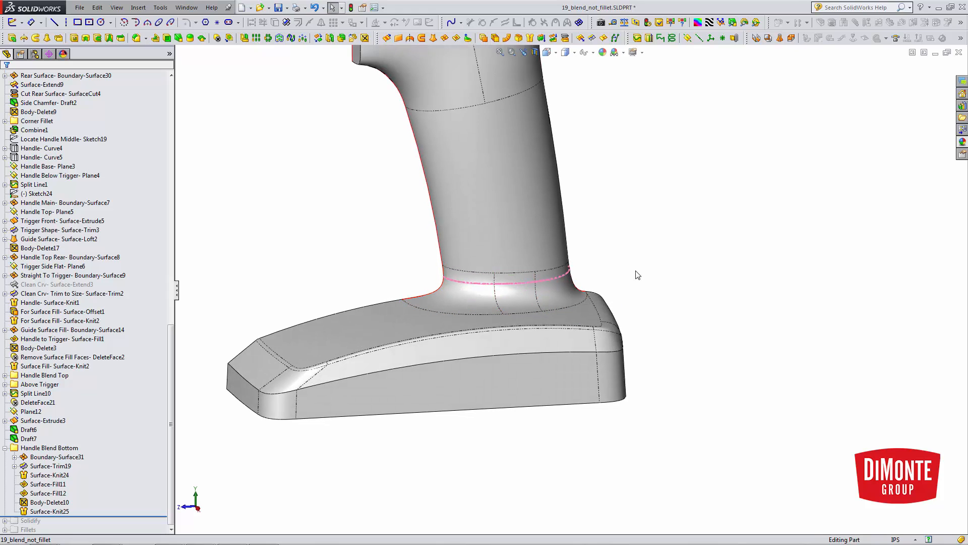